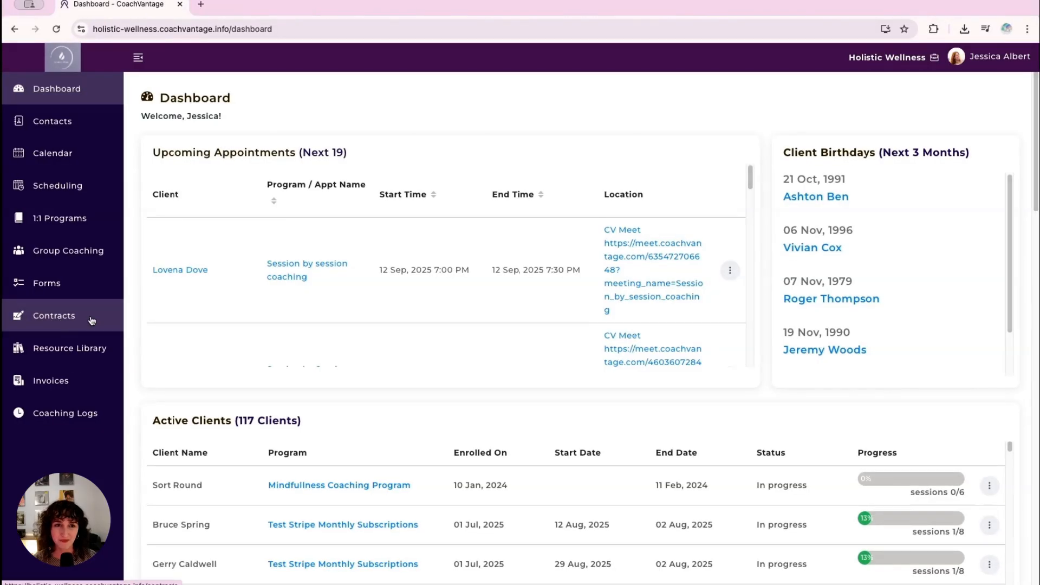
- Start a new contract to send from the general Contracts section
left_click(92, 321)
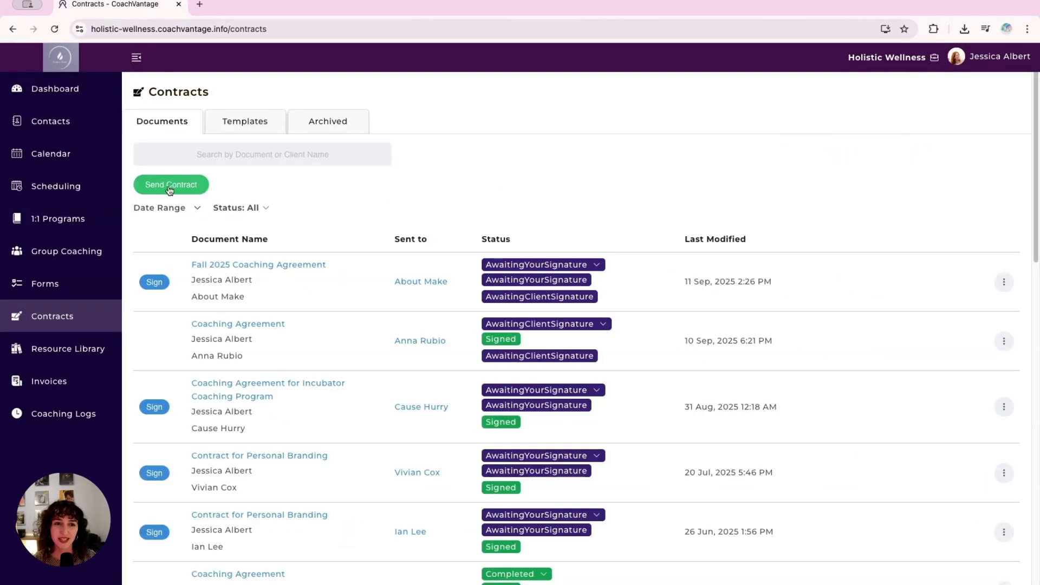
left_click(189, 190)
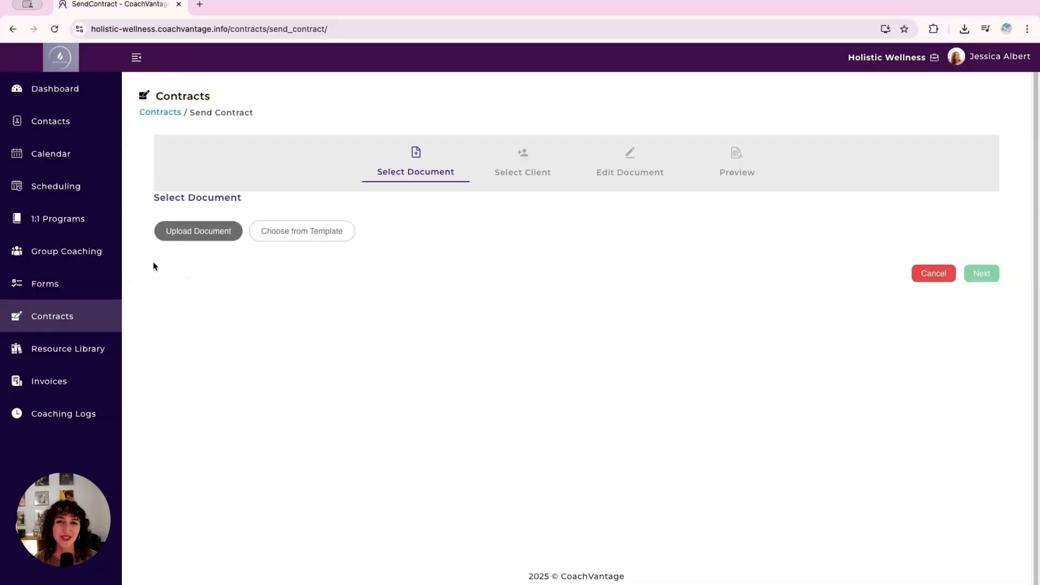
- Open the third listed contact's record and start sending a contract from that client's contracts
left_click(95, 127)
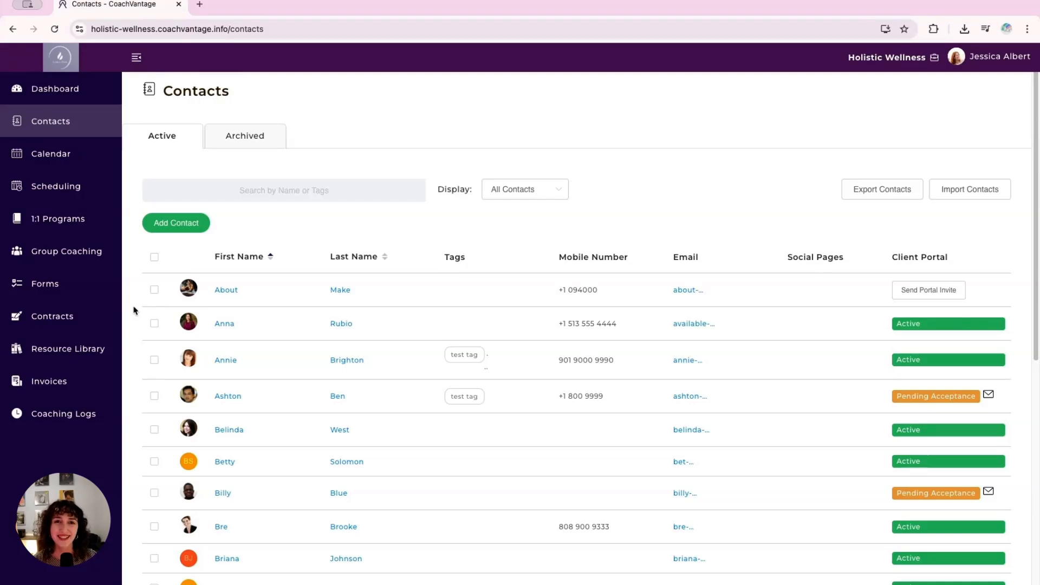
left_click(226, 360)
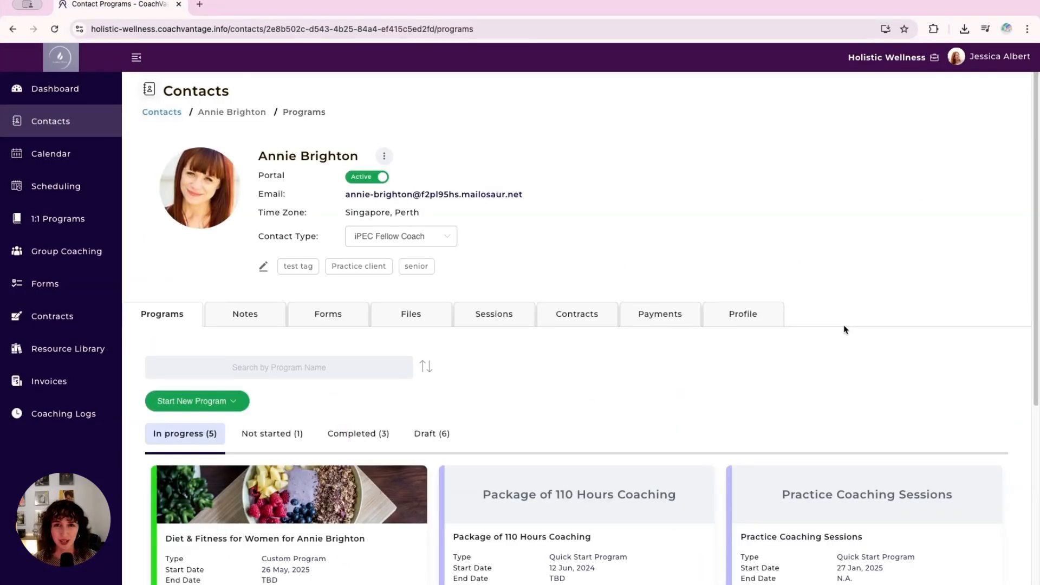
left_click(580, 317)
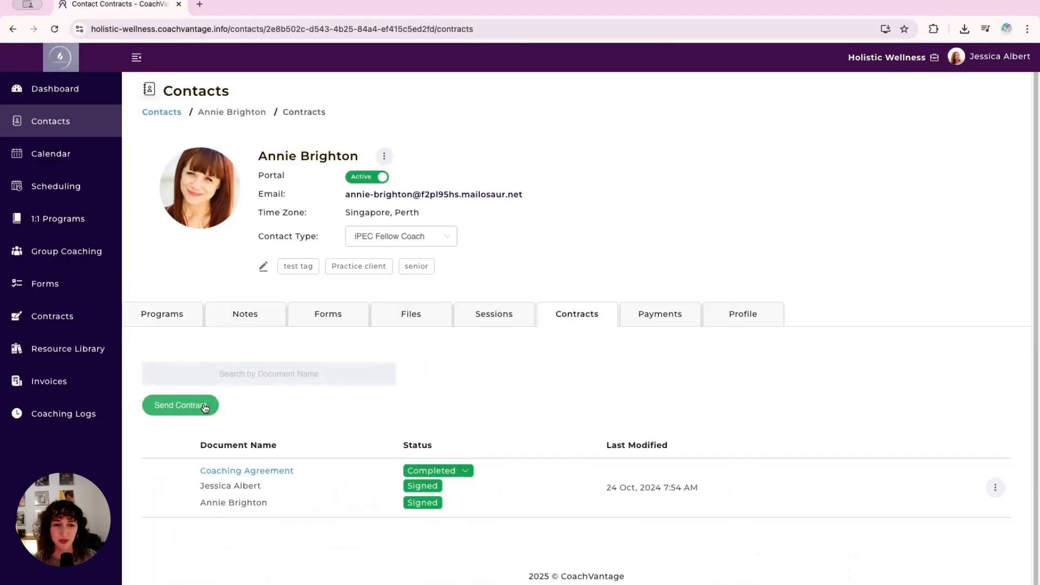
left_click(179, 407)
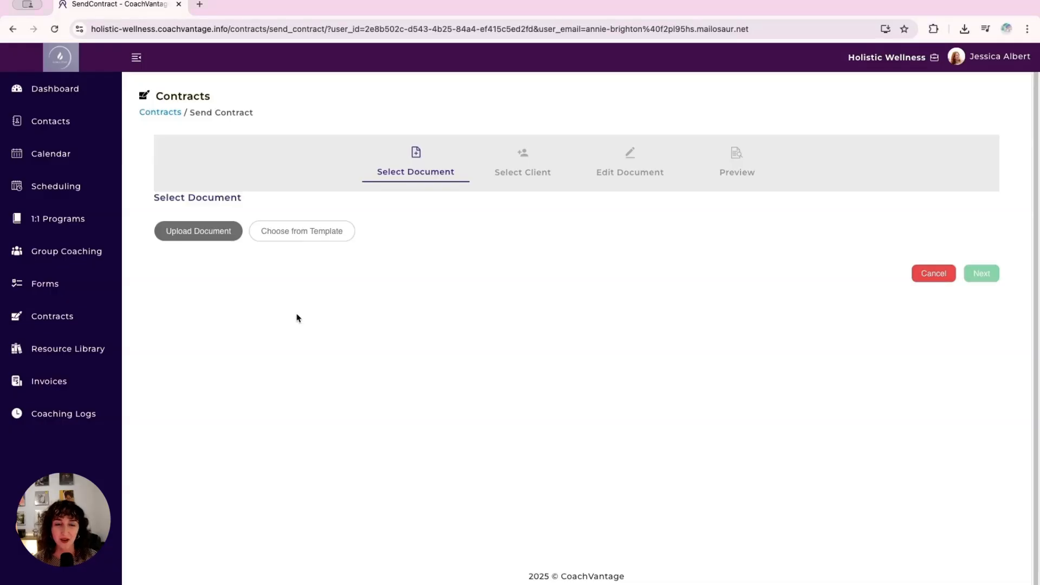
left_click(210, 235)
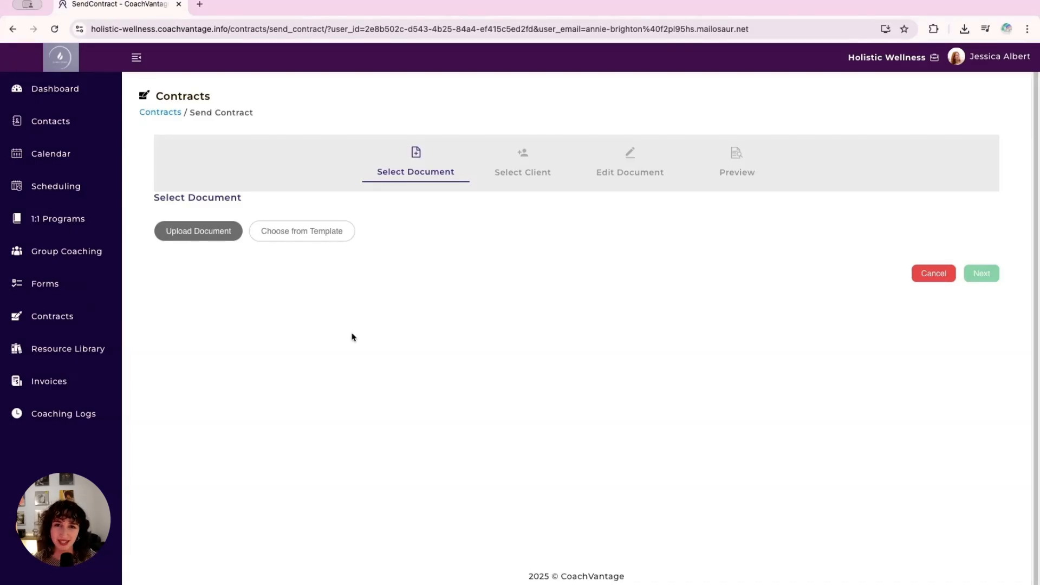
left_click(338, 233)
left_click(542, 212)
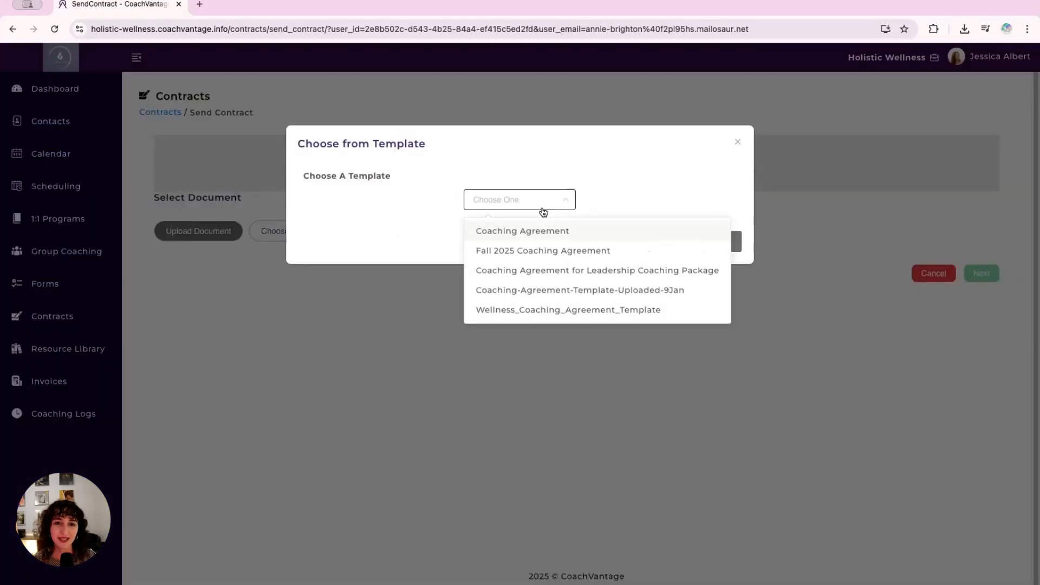
left_click(357, 285)
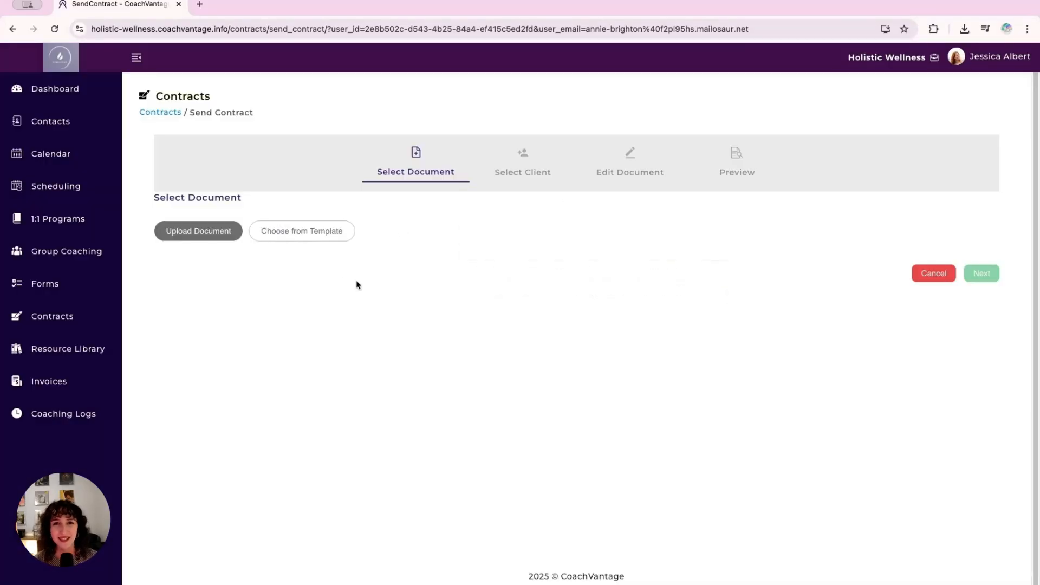
- Select Wellness_Coaching_Agreement_Template.pdf from the Resource Library as the contract document
left_click(224, 237)
left_click(222, 287)
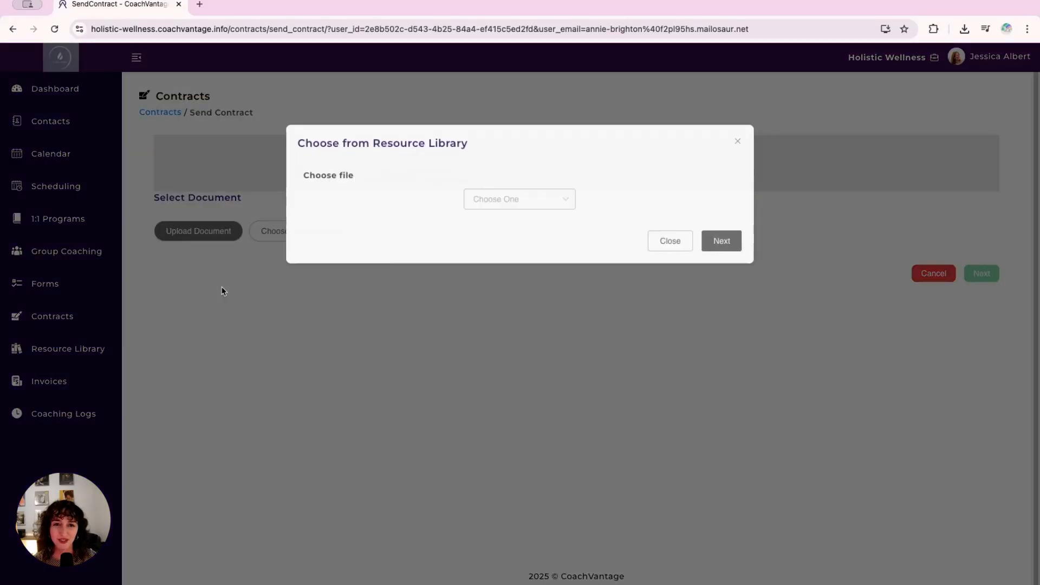
left_click(561, 205)
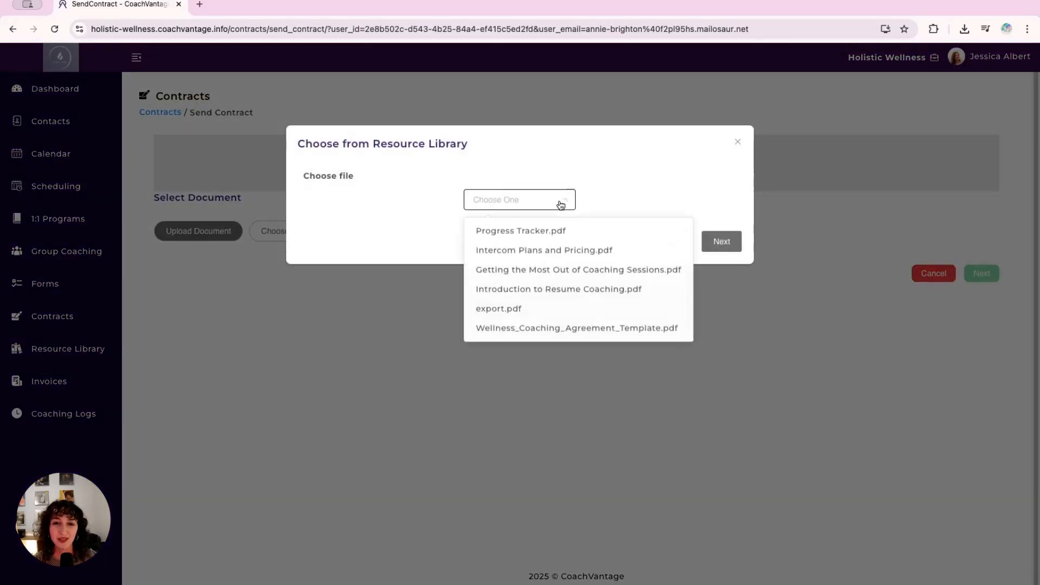
left_click(564, 331)
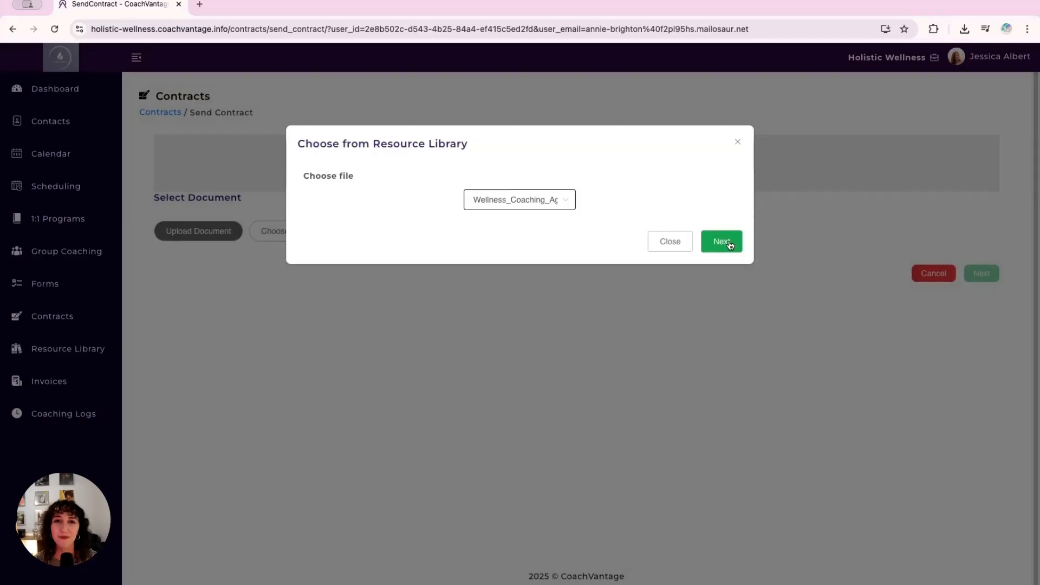
left_click(730, 245)
- Title the document "Spring 2026 Coaching Contract" and accept the prefilled existing contact as the client
left_click_drag(324, 309, 156, 305)
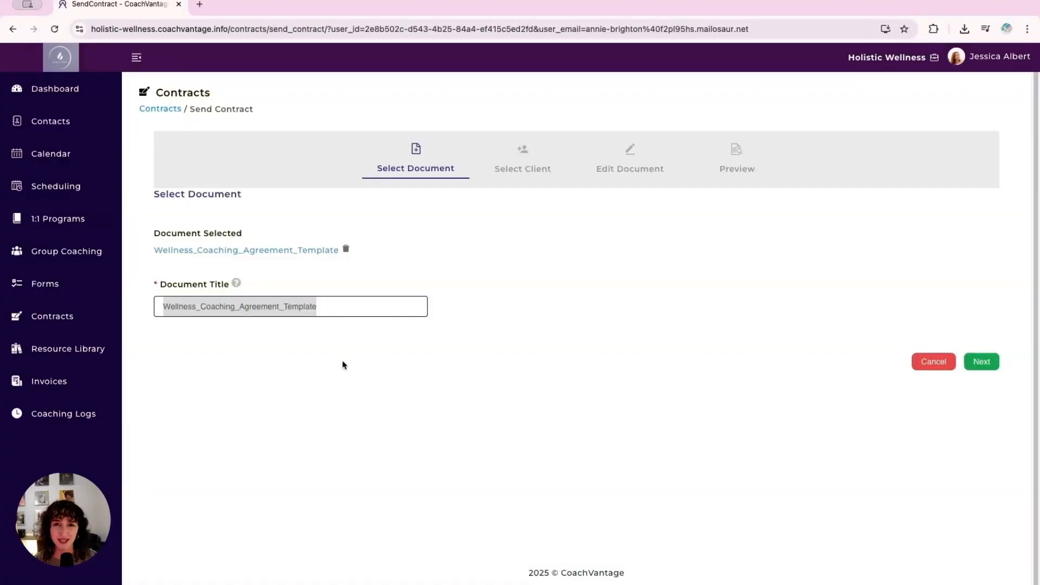
key("BackSpace")
type("Spri")
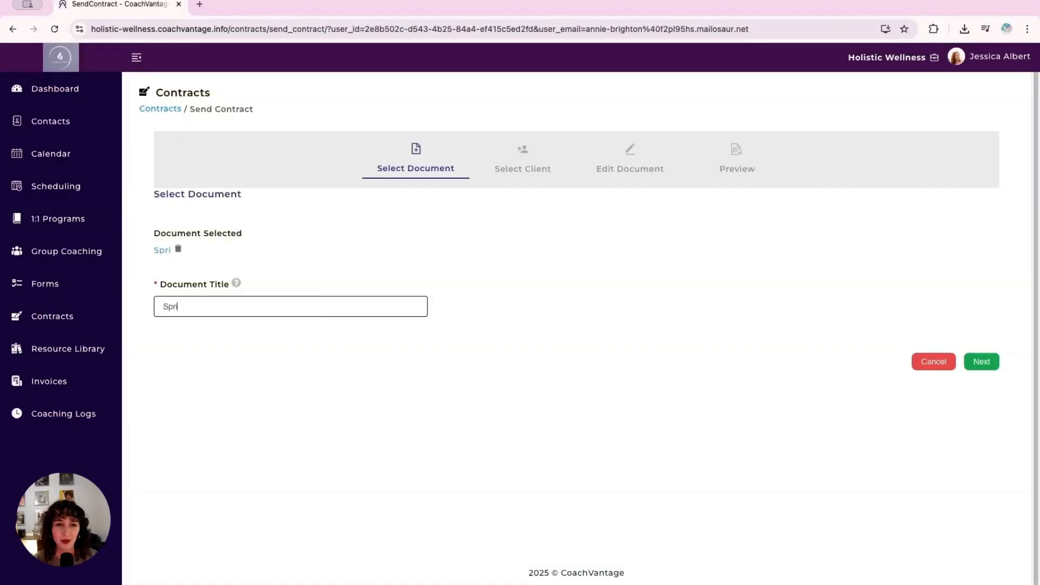
type("ng 2026")
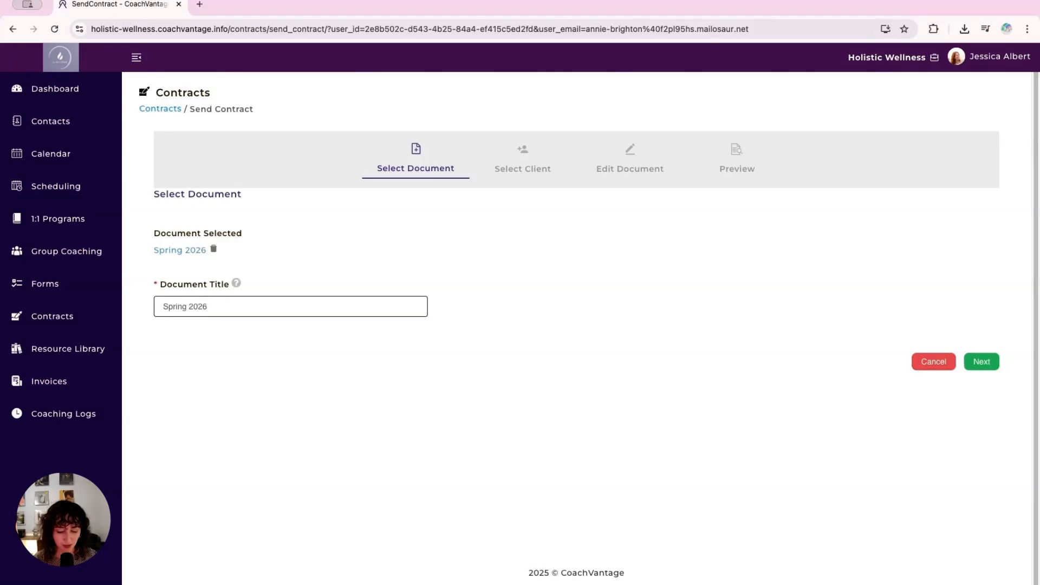
type(" Coaching Contract")
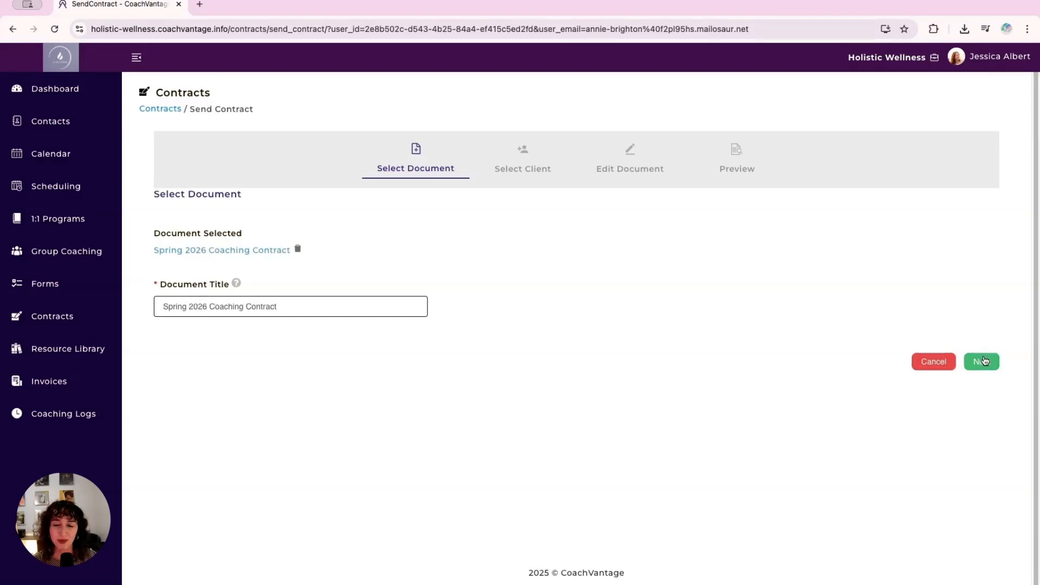
left_click(983, 361)
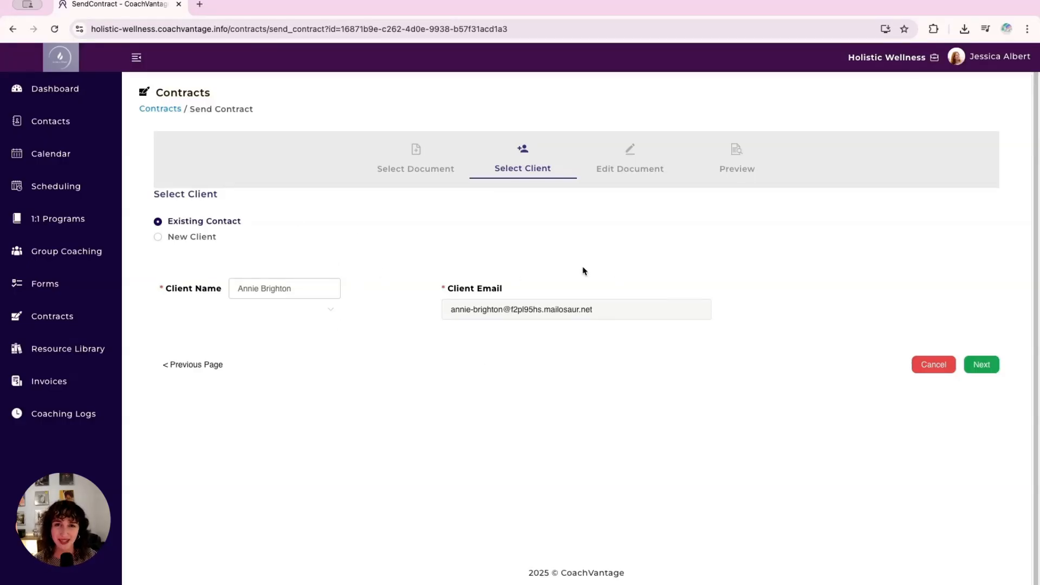
left_click(982, 364)
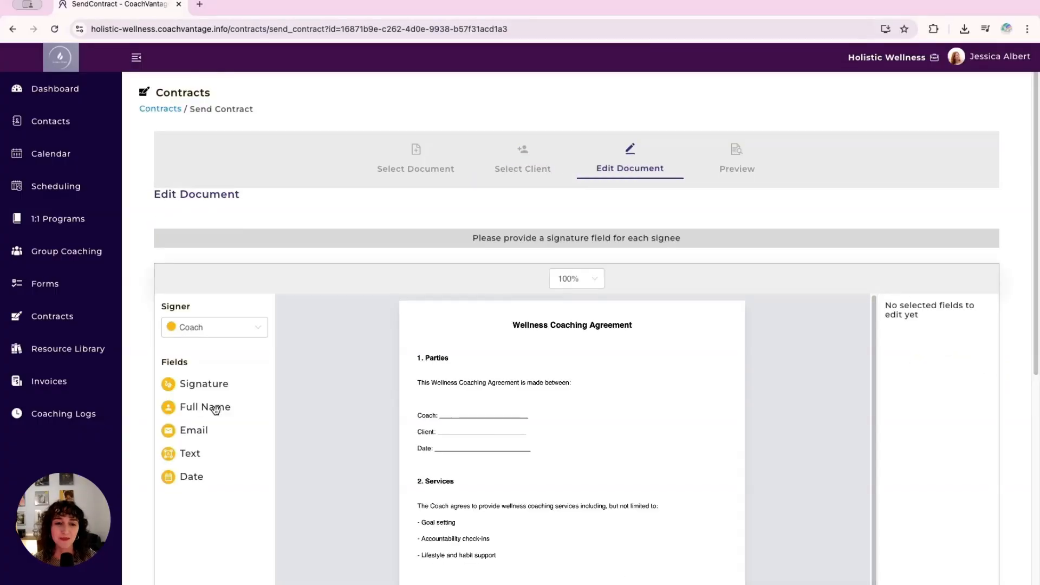
- Place the coach's Full Name field on the Coach line, fitted to the line, and a coach Date field on the Date line
left_click_drag(216, 411, 475, 417)
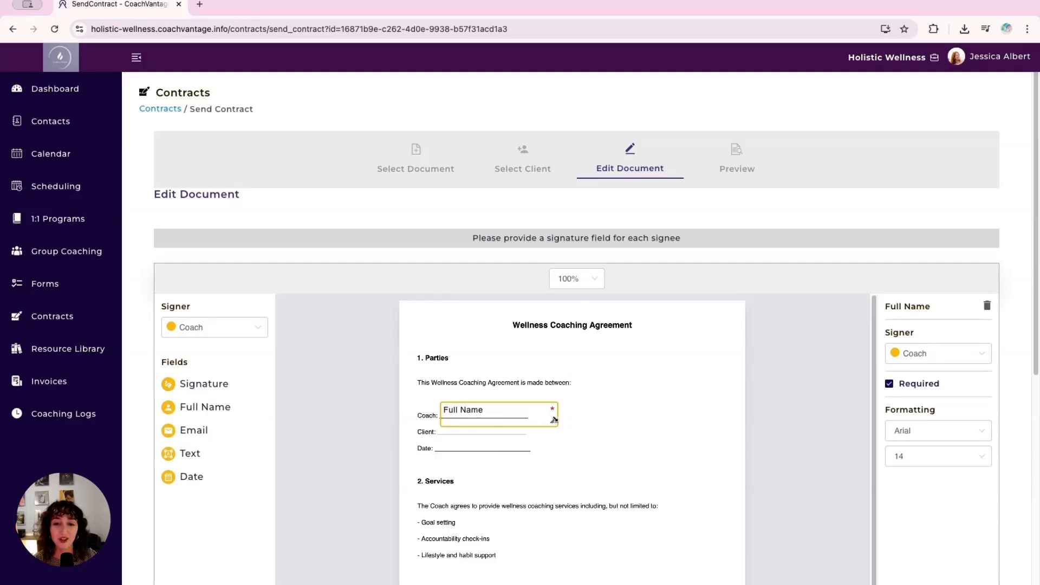
left_click_drag(554, 419, 567, 413)
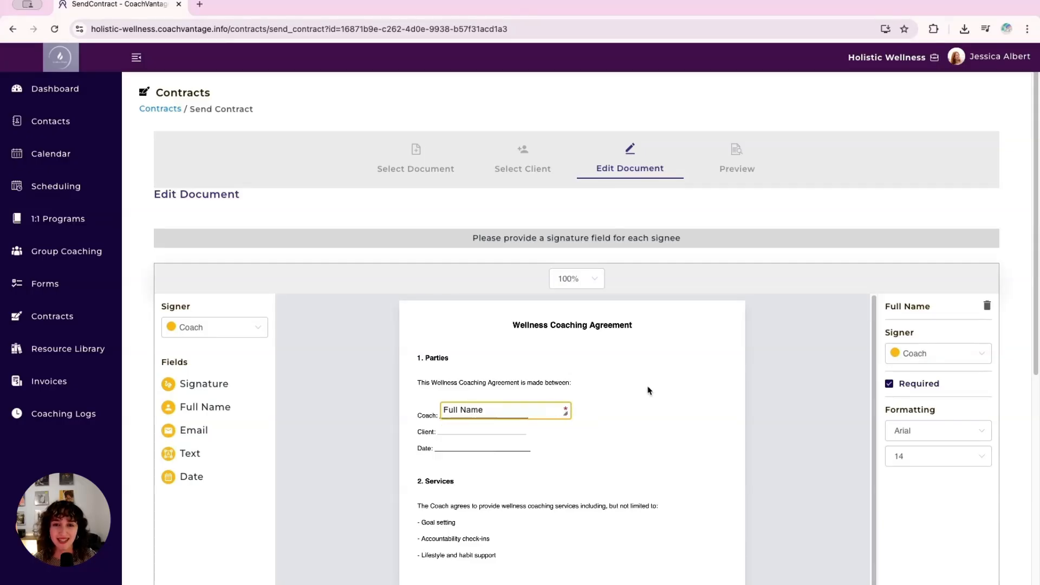
left_click_drag(191, 476, 450, 455)
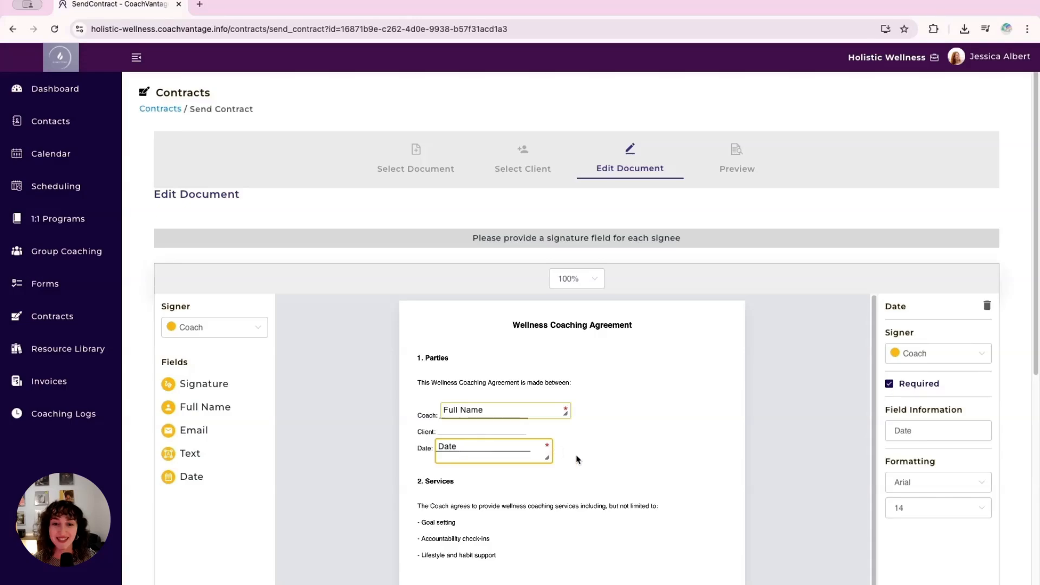
- Place a coach Email field on the Client line and delete it
left_click_drag(197, 432, 449, 433)
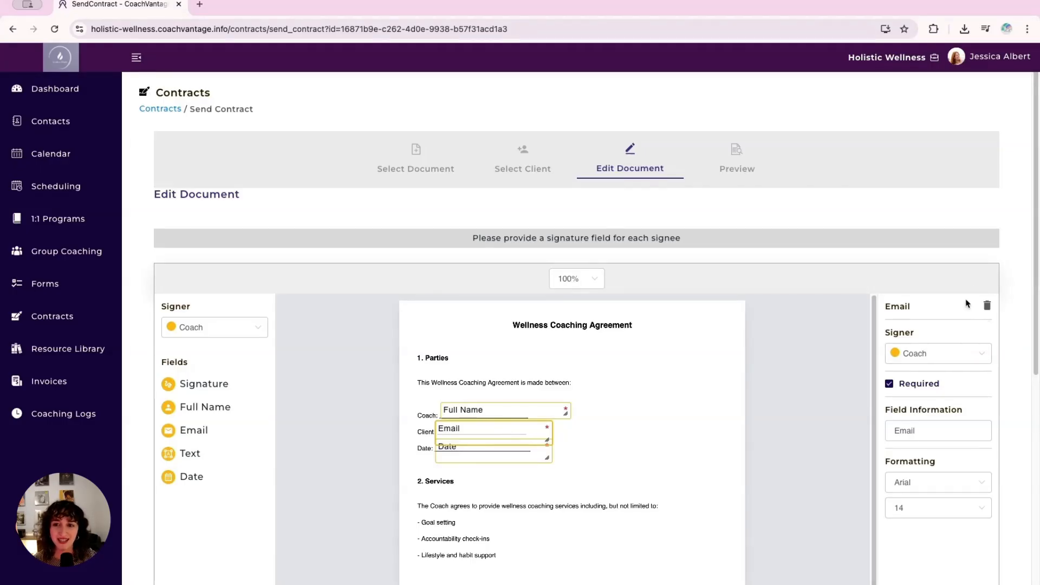
left_click(987, 307)
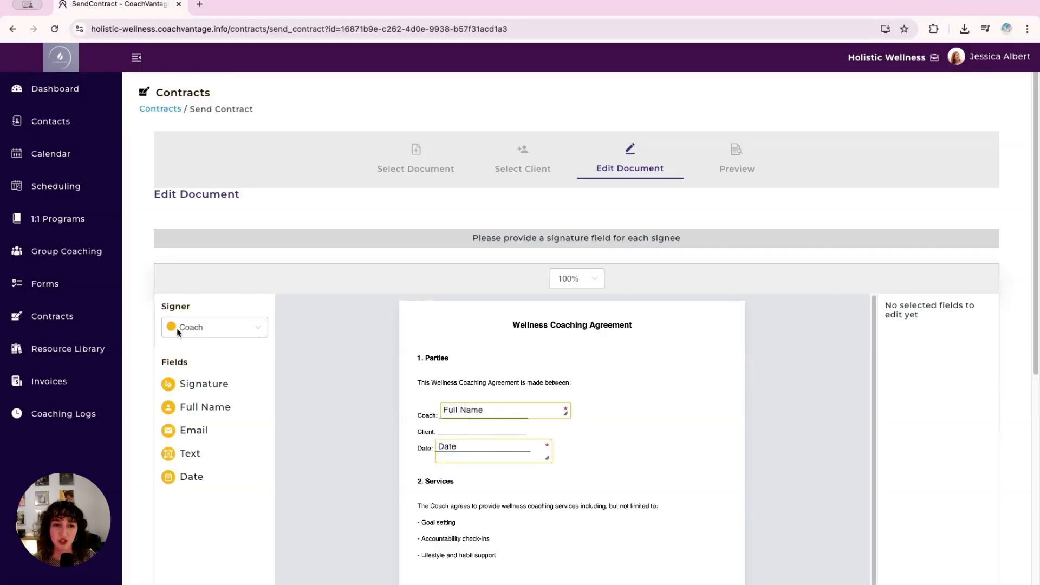
- Switch the signer to Client and place a Full Name field on the agreement's Client line
left_click(211, 328)
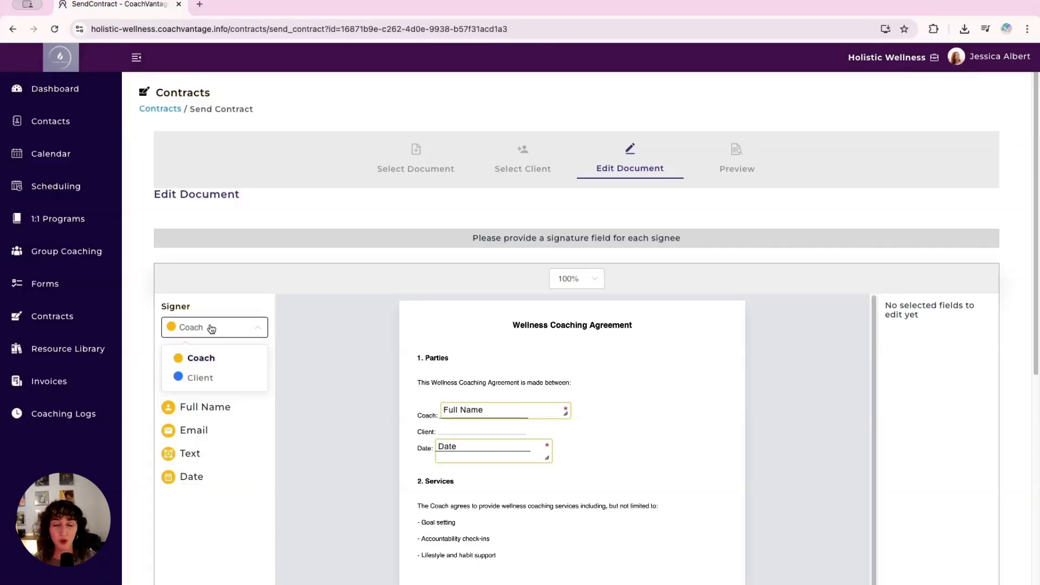
left_click(222, 379)
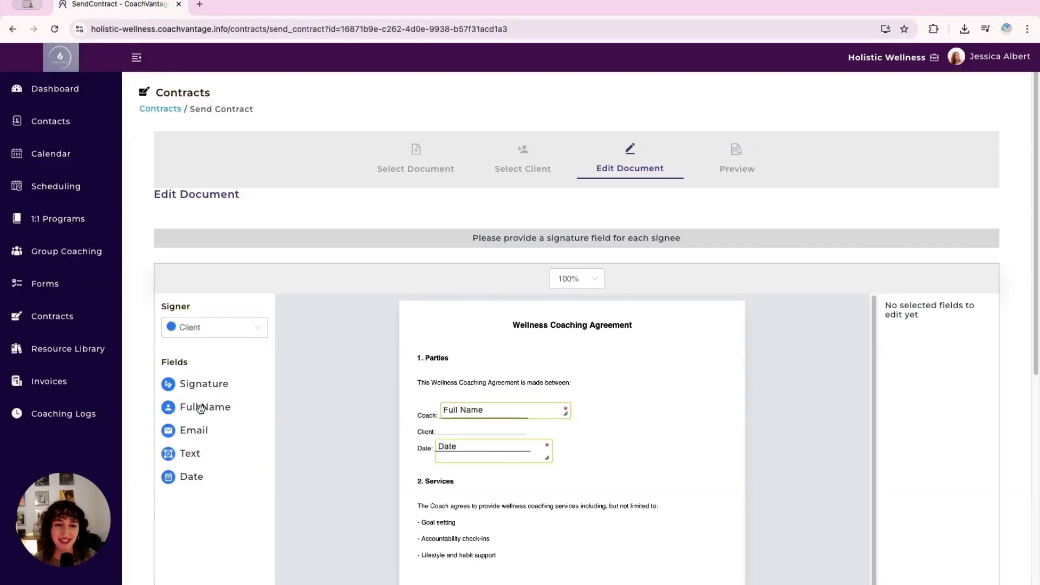
left_click_drag(201, 407, 459, 431)
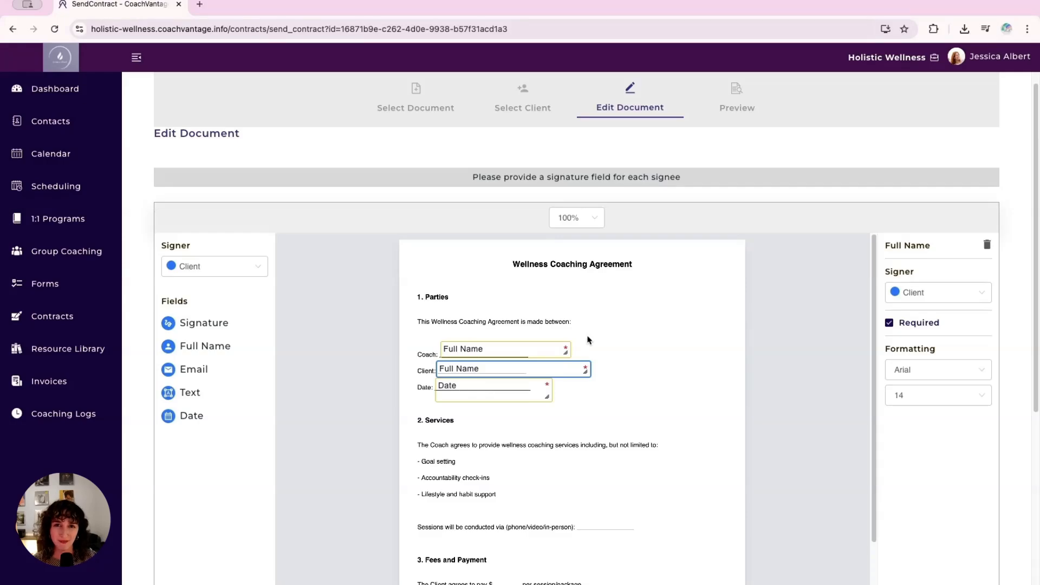
- Make the coach's Full Name field optional and set it back to required
left_click(546, 356)
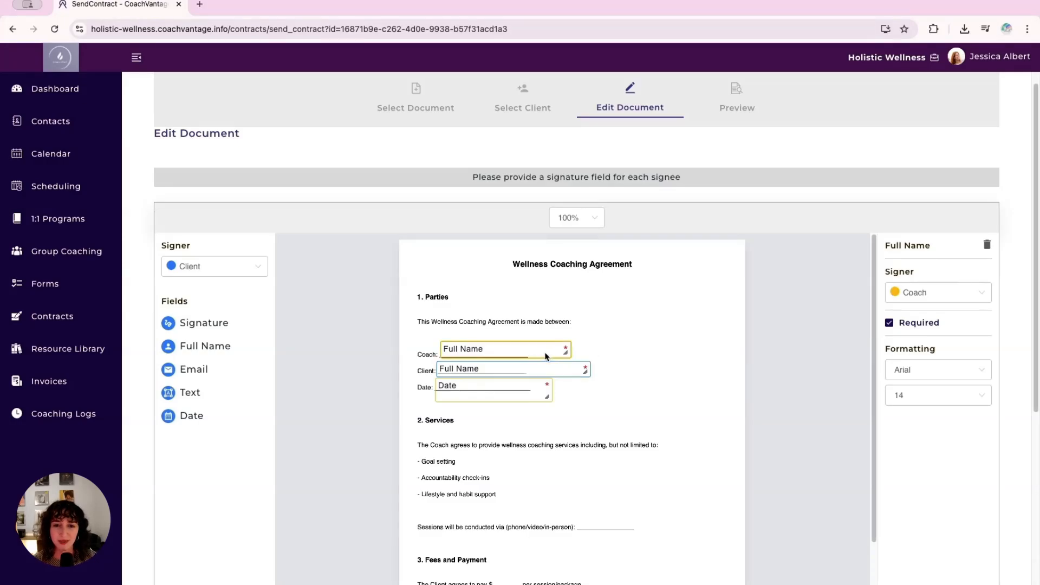
left_click(889, 324)
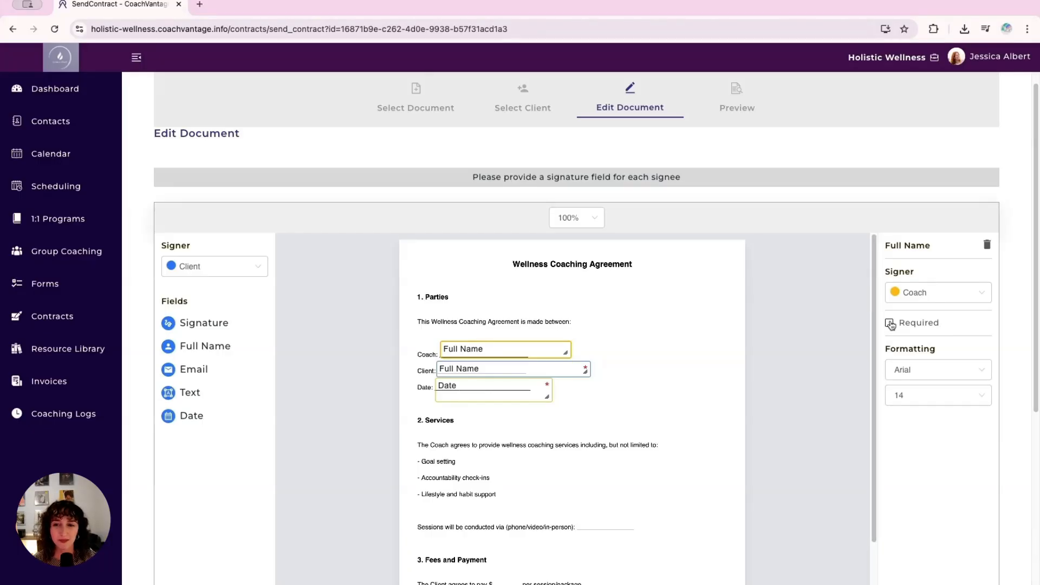
left_click(889, 323)
- Place a client Signature field on the Client Signature line at the end of the agreement
scroll(726, 339, "down", 8)
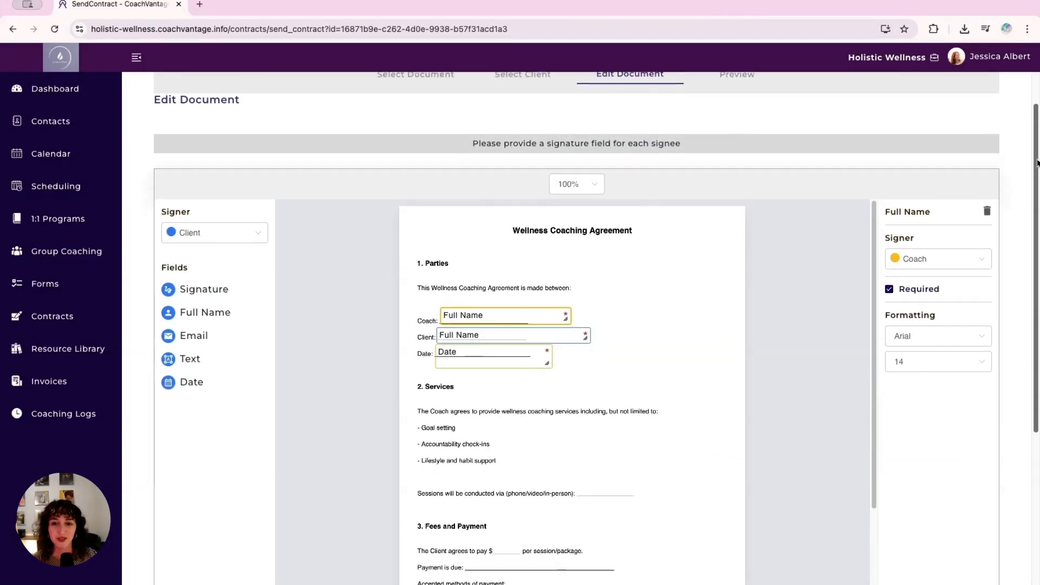
scroll(862, 460, "down", 3)
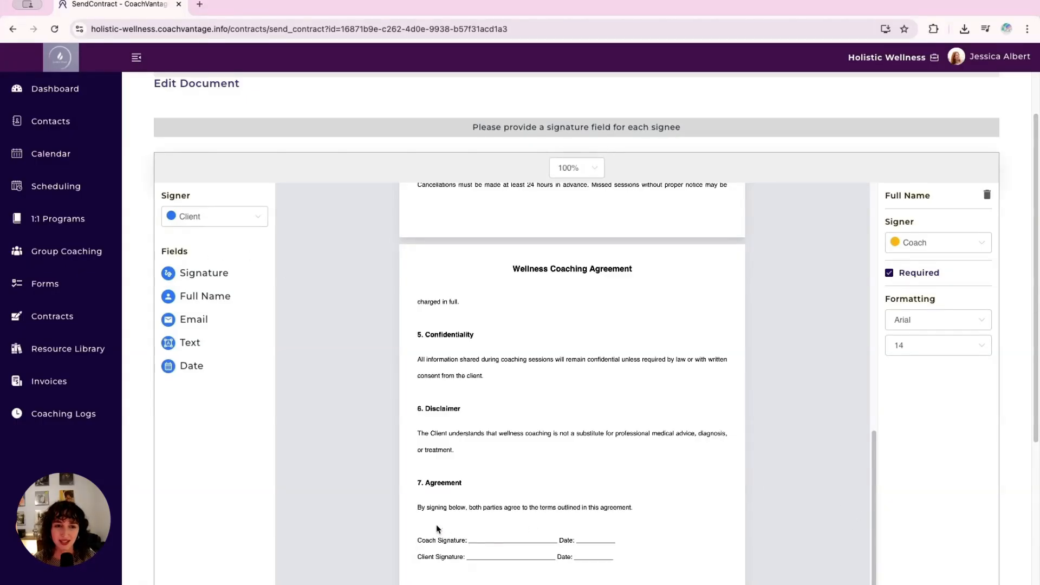
mouse_move(191, 272)
left_mouse_down()
mouse_move(218, 307)
mouse_move(481, 525)
mouse_move(492, 558)
left_mouse_up()
- Switch the signer to Coach and place a Signature field on the Coach Signature line, resized to fit it
left_click(186, 216)
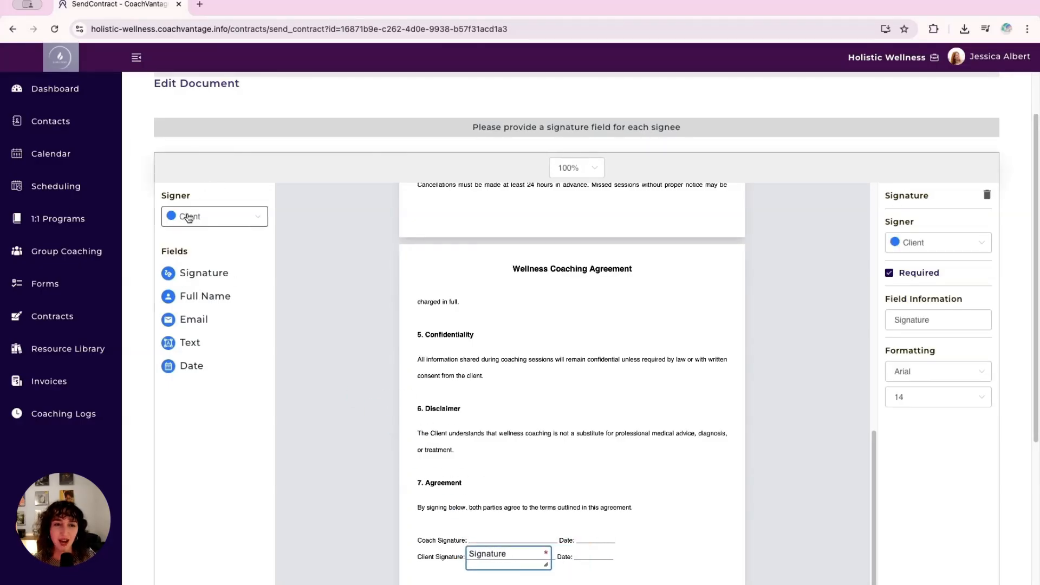
left_click(201, 247)
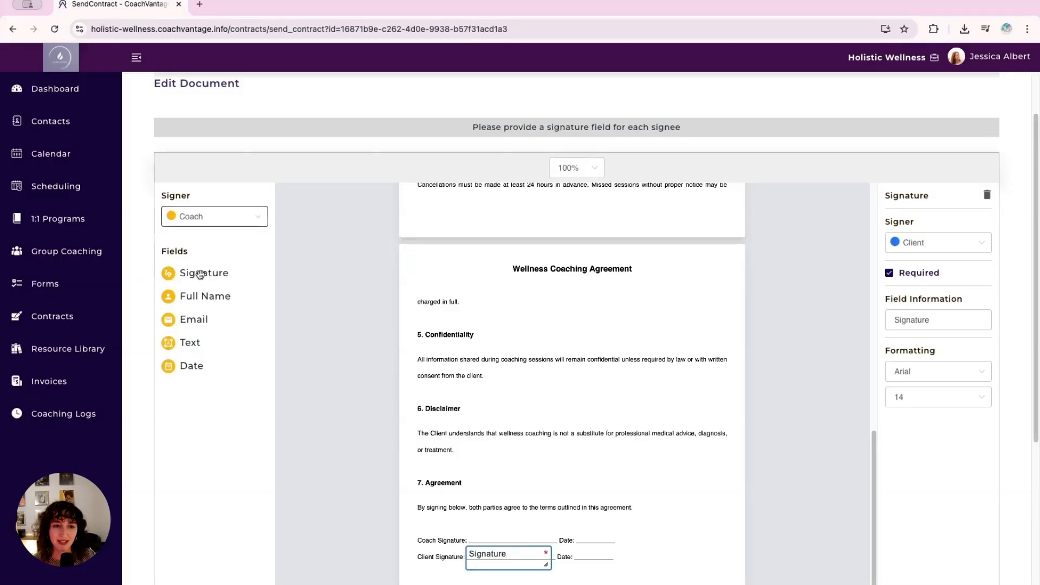
mouse_move(201, 273)
left_mouse_down()
mouse_move(501, 503)
mouse_move(513, 532)
mouse_move(499, 529)
mouse_move(490, 541)
left_mouse_up()
mouse_move(579, 554)
left_mouse_down()
mouse_move(580, 546)
mouse_move(558, 546)
left_mouse_up()
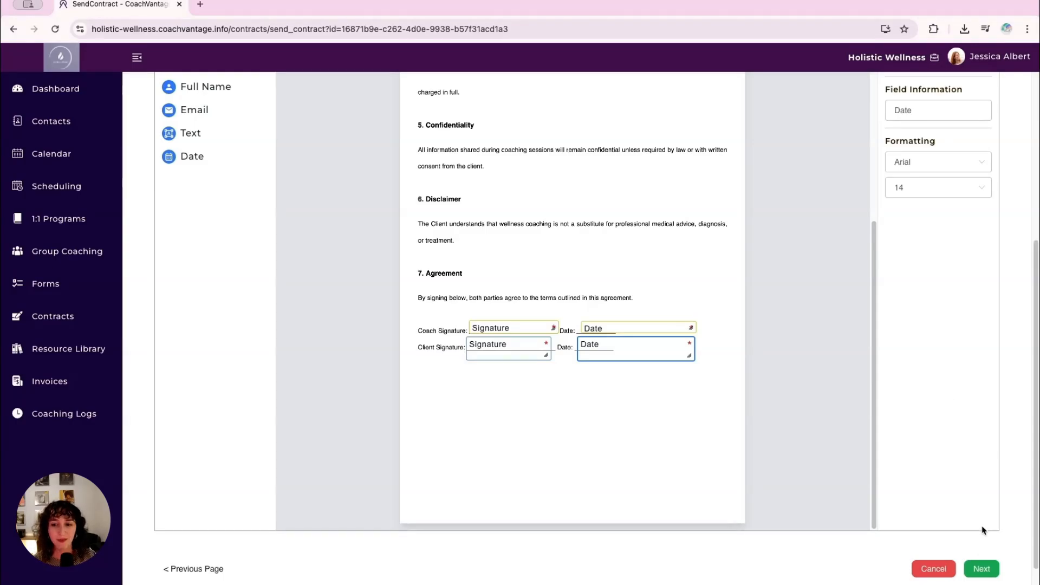
- Review the contract preview through to the signature lines and send the contract to the client for signature
left_click(981, 568)
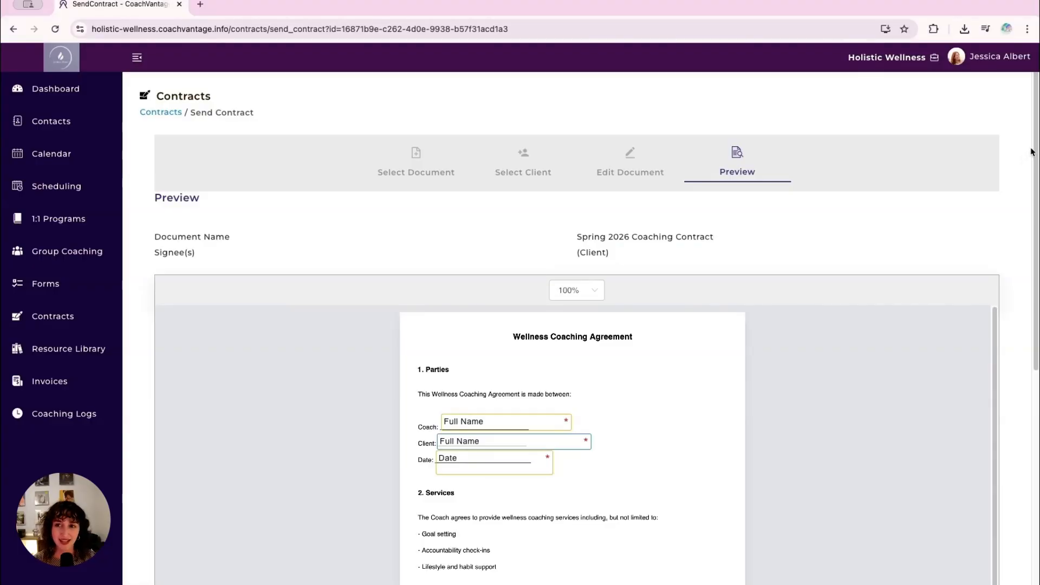
left_click_drag(1033, 153, 1013, 390)
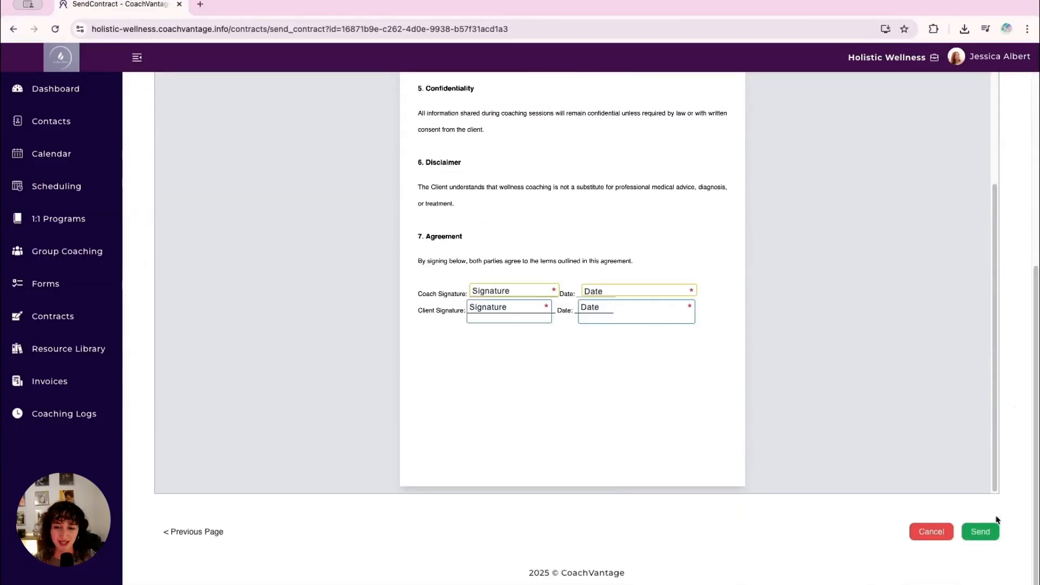
left_click(984, 532)
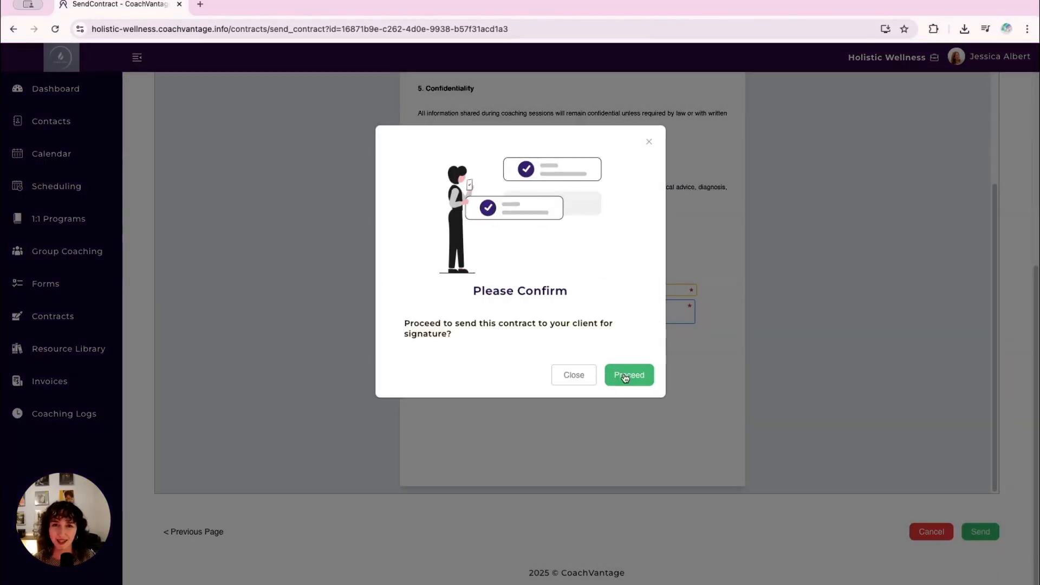
left_click(625, 376)
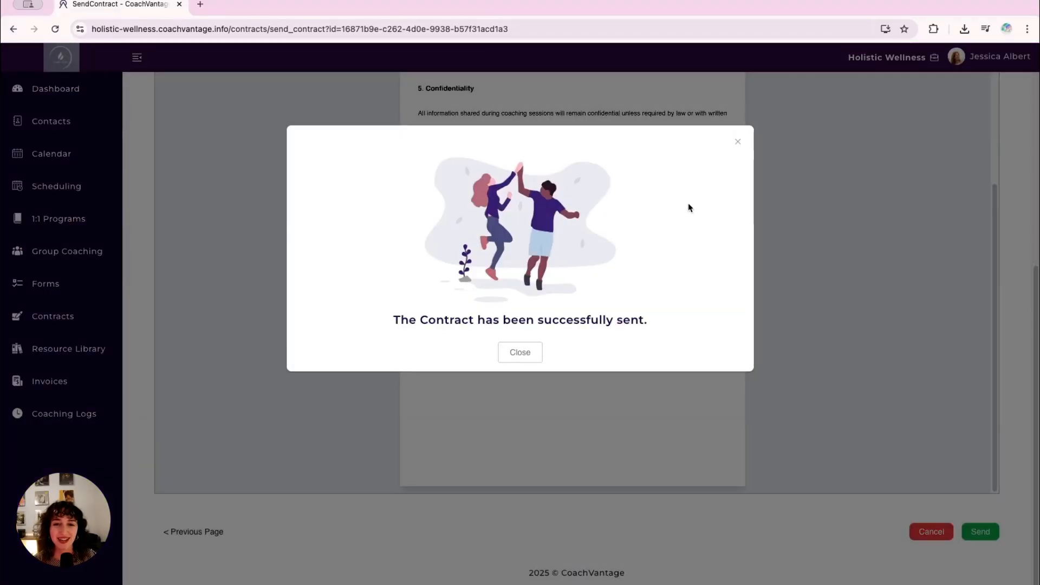
left_click(525, 352)
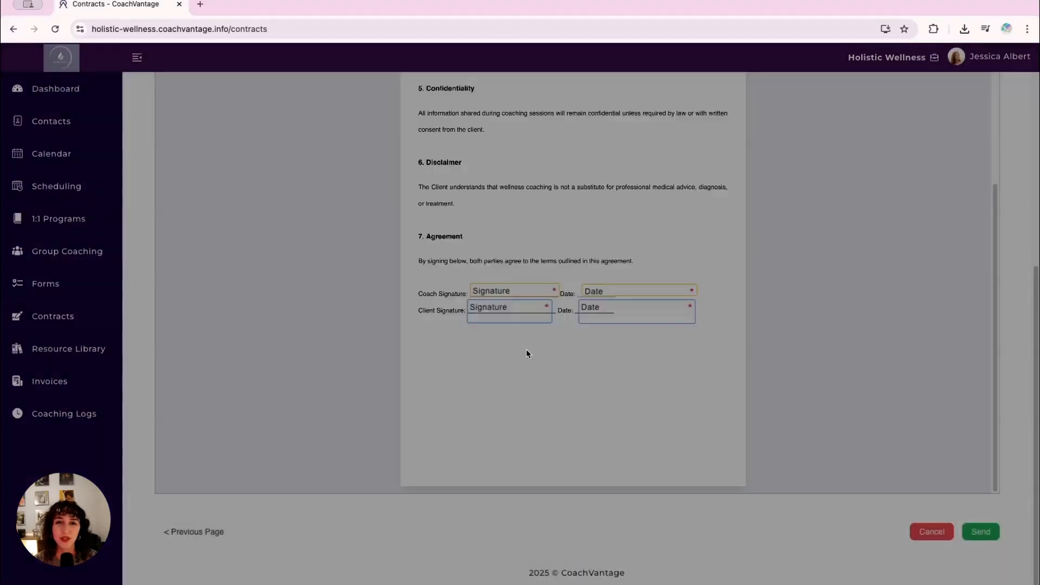